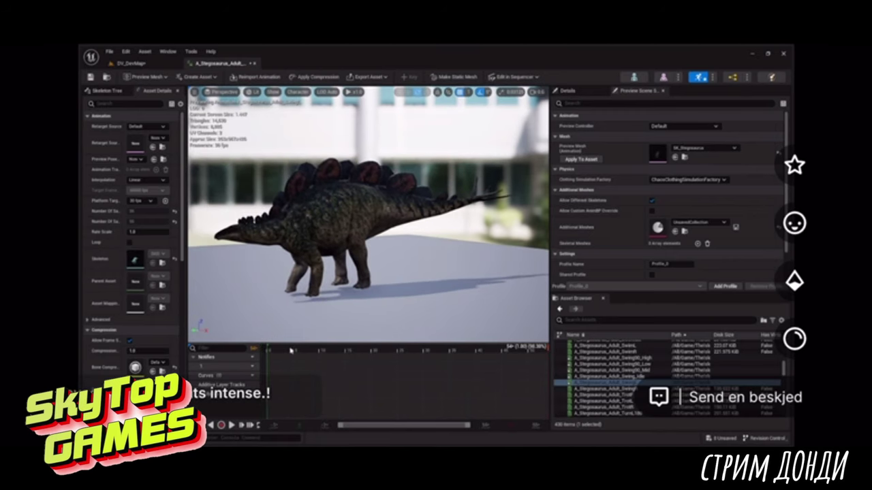
Enlarge the timeline, scrub the Stegosaurus animation later, and orbit around the stegosaurus
{"action": "mouse_move", "coordinate": [310, 344]}
{"action": "left_mouse_down"}
{"action": "mouse_move", "coordinate": [290, 324]}
{"action": "mouse_move", "coordinate": [502, 339]}
{"action": "mouse_move", "coordinate": [291, 350]}
{"action": "mouse_move", "coordinate": [399, 369]}
{"action": "left_mouse_up"}
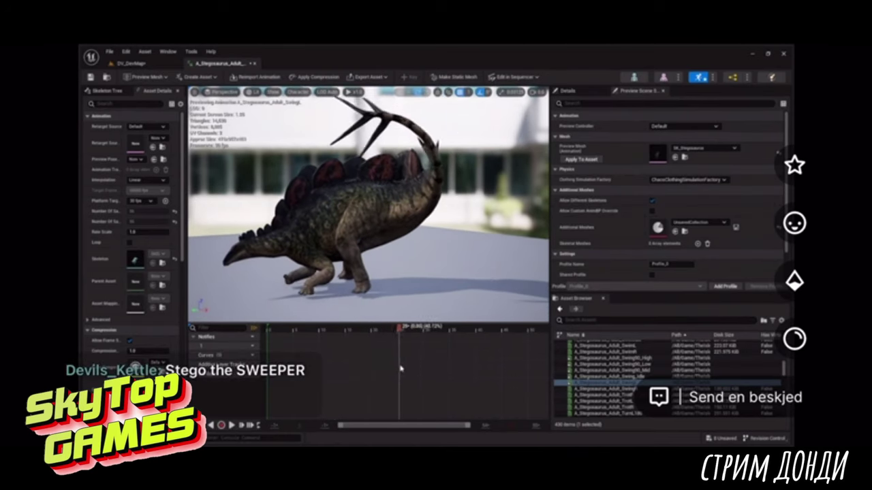
{"action": "left_click_drag", "start_coordinate": [400, 368], "coordinate": [424, 367]}
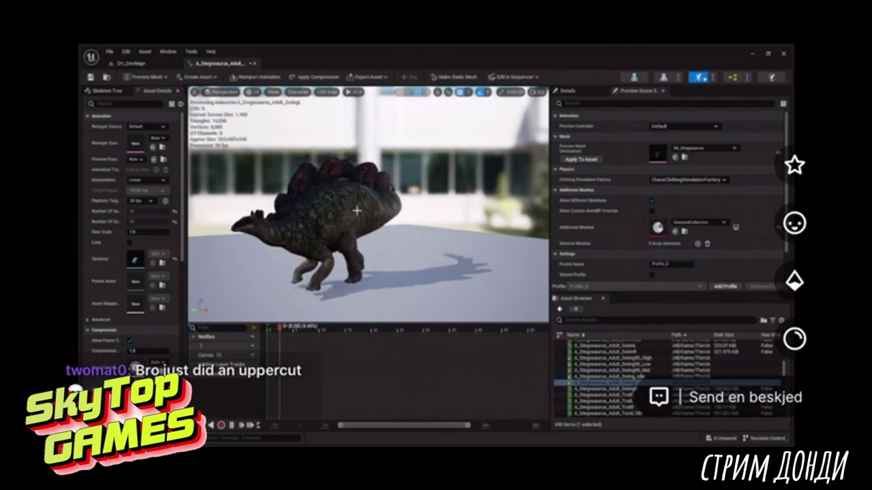
{"action": "mouse_move", "coordinate": [356, 211]}
{"action": "left_mouse_down"}
{"action": "mouse_move", "coordinate": [320, 212]}
{"action": "mouse_move", "coordinate": [381, 213]}
{"action": "mouse_move", "coordinate": [461, 258]}
{"action": "left_mouse_up"}
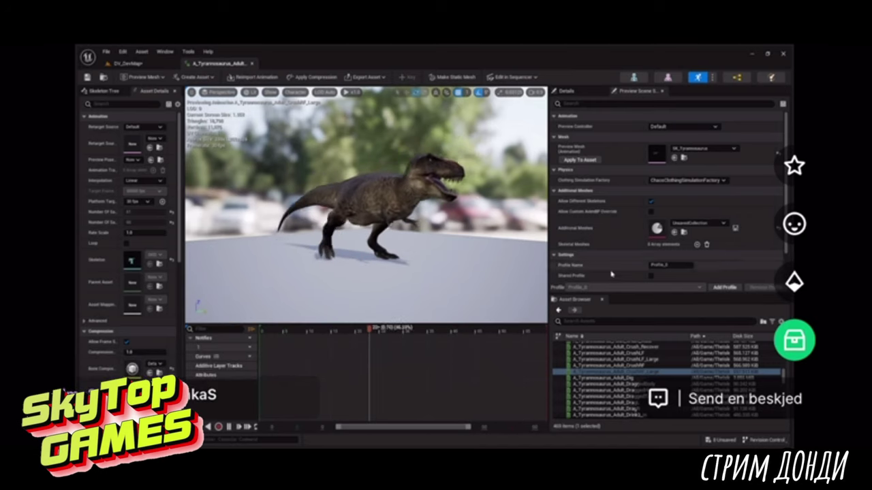
{"action": "scroll", "coordinate": [669, 381], "scroll_direction": "up", "scroll_amount": 1}
{"action": "scroll", "coordinate": [669, 381], "scroll_direction": "up", "scroll_amount": 1}
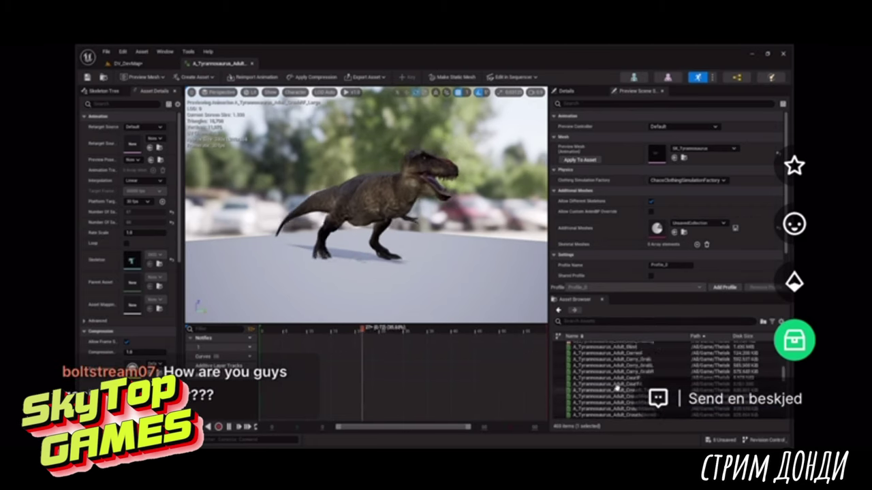
{"action": "scroll", "coordinate": [651, 359], "scroll_direction": "up", "scroll_amount": 3}
{"action": "scroll", "coordinate": [652, 360], "scroll_direction": "down", "scroll_amount": 2}
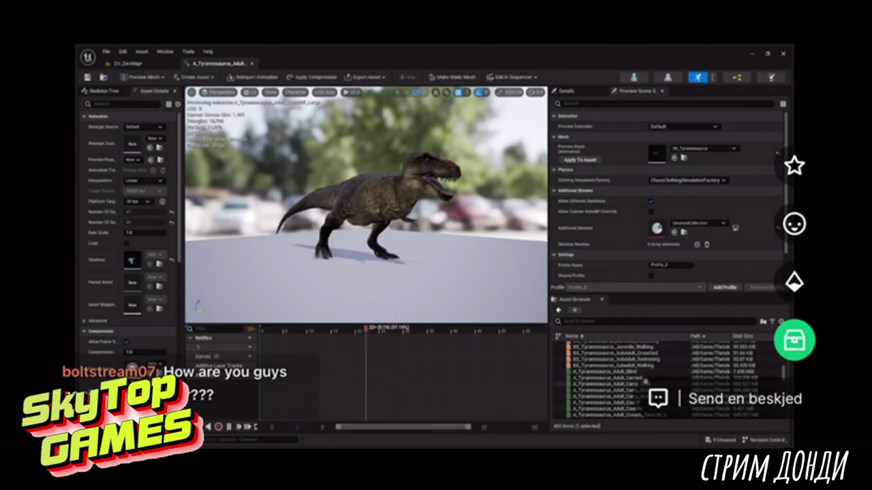
{"action": "scroll", "coordinate": [652, 381], "scroll_direction": "down", "scroll_amount": 1}
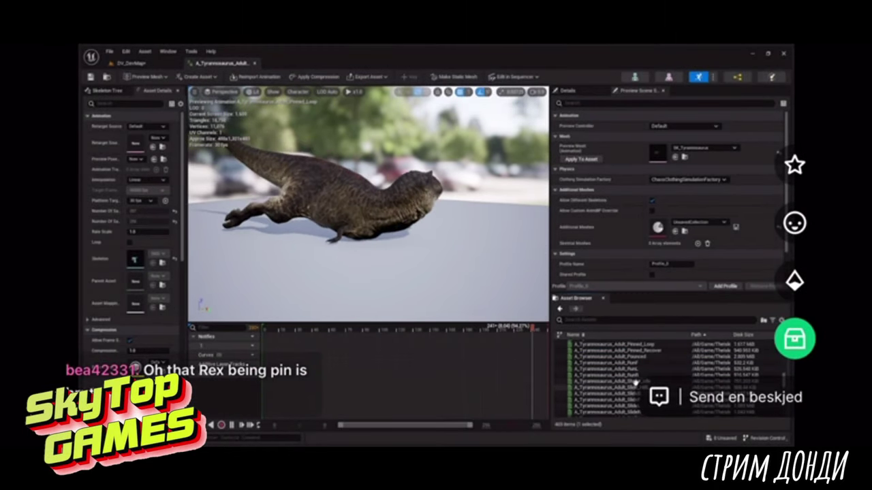
{"action": "scroll", "coordinate": [622, 357], "scroll_direction": "down", "scroll_amount": 3}
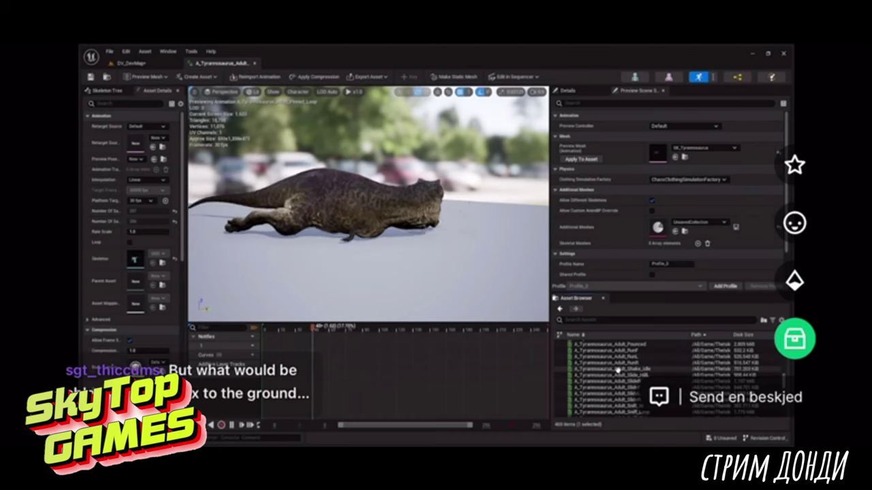
{"action": "scroll", "coordinate": [591, 363], "scroll_direction": "down", "scroll_amount": 2}
{"action": "scroll", "coordinate": [592, 363], "scroll_direction": "down", "scroll_amount": 3}
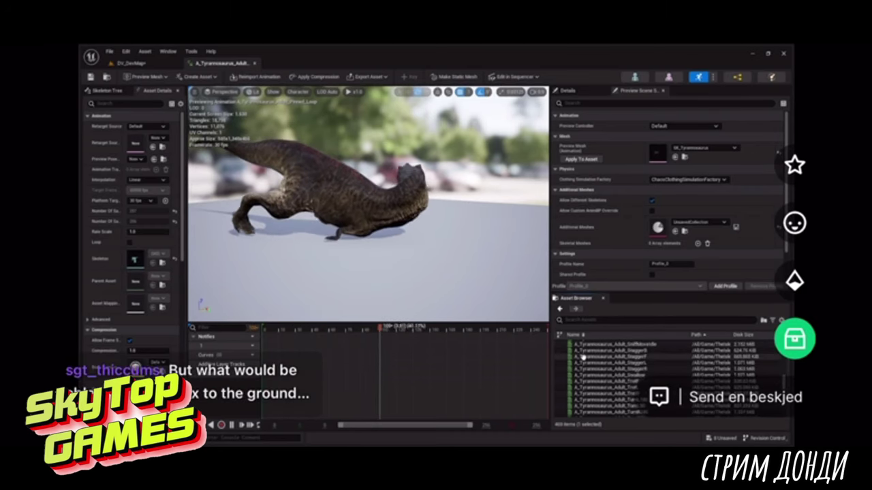
{"action": "scroll", "coordinate": [564, 359], "scroll_direction": "up", "scroll_amount": 5}
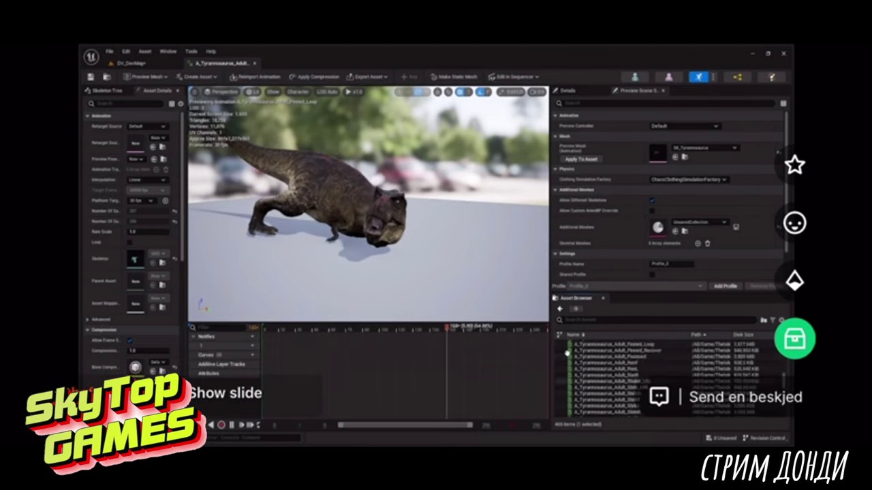
{"action": "scroll", "coordinate": [565, 359], "scroll_direction": "up", "scroll_amount": 4}
Orbit the viewport around the T-Rex in the ground-hugging animation
{"action": "left_click_drag", "start_coordinate": [364, 251], "coordinate": [369, 260]}
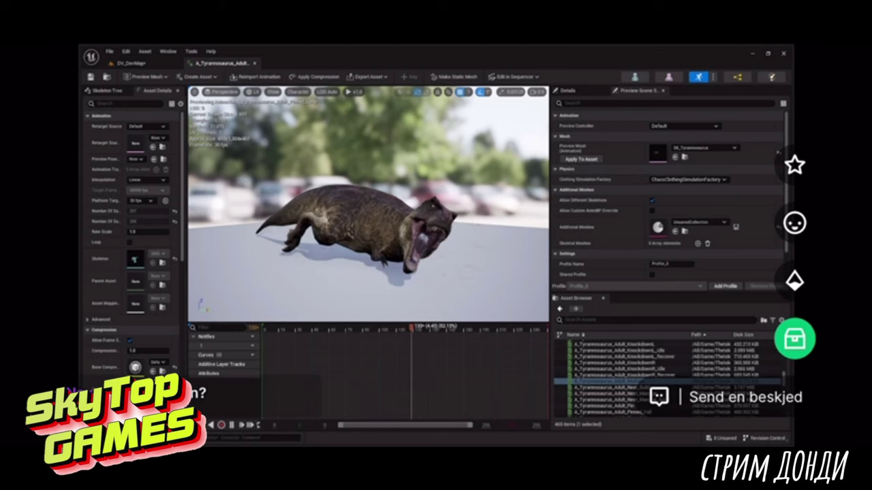
{"action": "scroll", "coordinate": [673, 408], "scroll_direction": "up", "scroll_amount": 3}
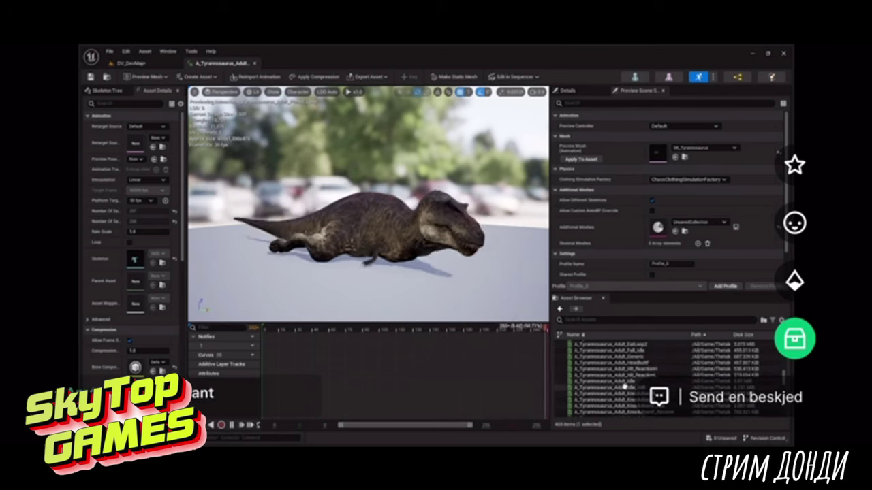
{"action": "scroll", "coordinate": [654, 374], "scroll_direction": "up", "scroll_amount": 5}
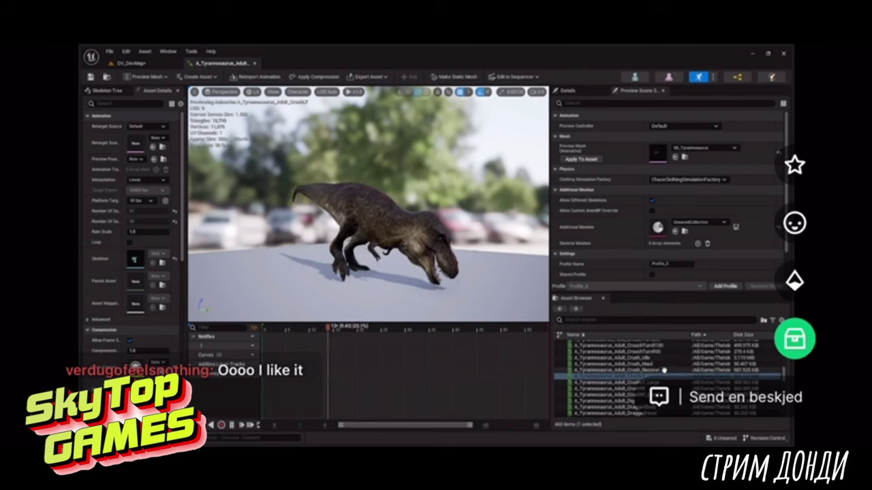
Preview the next T-Rex animation in the Asset Browser list
{"action": "key", "text": "Down"}
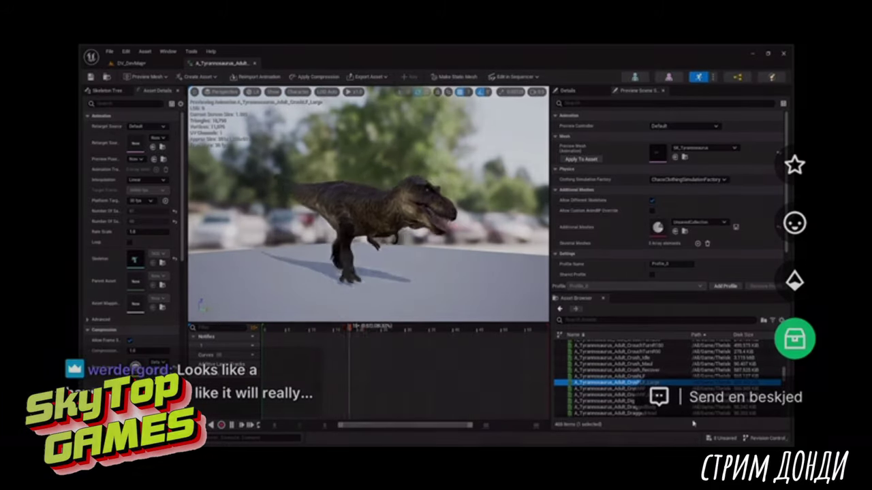
Walk the horned dinosaur past the cube and dead dinosaur toward the trees
{"action": "key", "text": "w"}
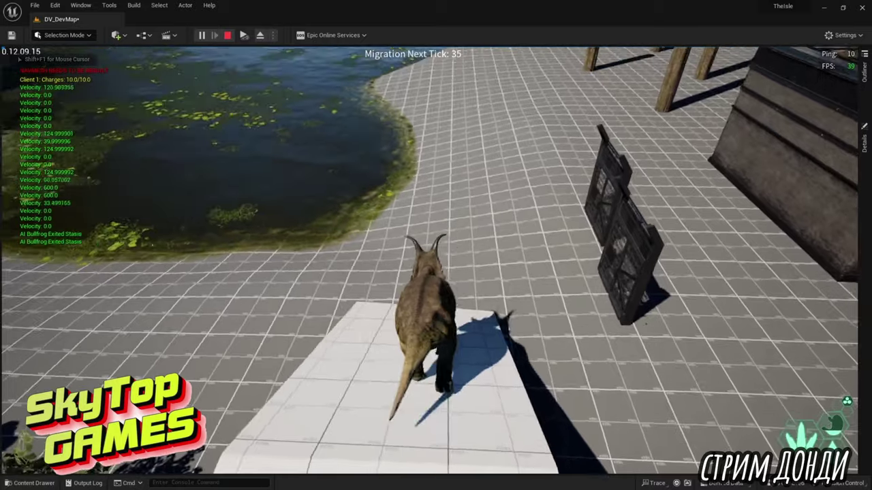
{"action": "key", "text": "w"}
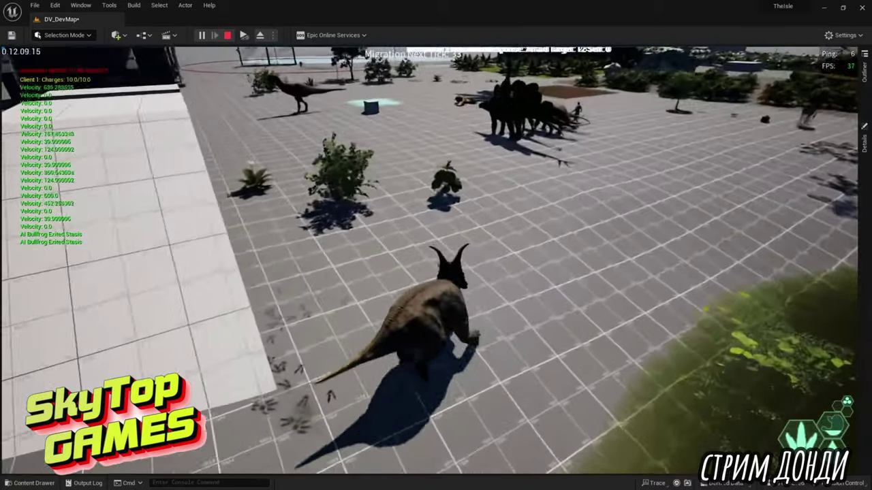
{"action": "key", "text": "w"}
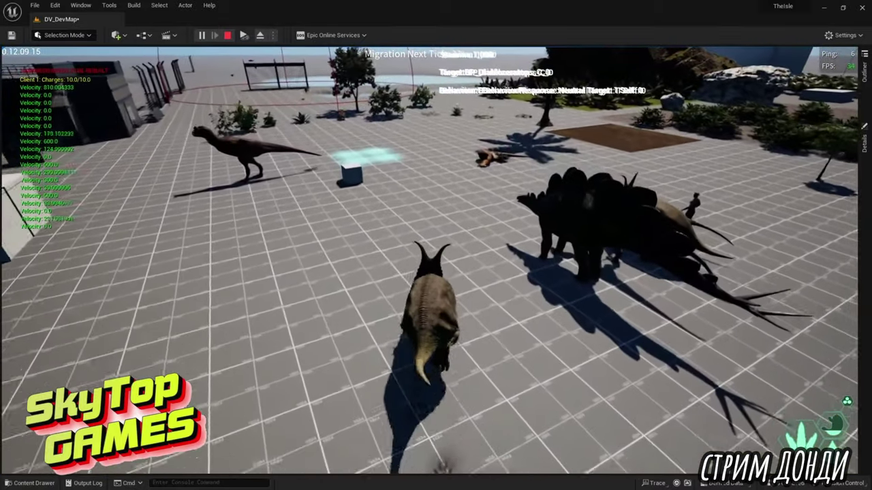
{"action": "key", "text": "w"}
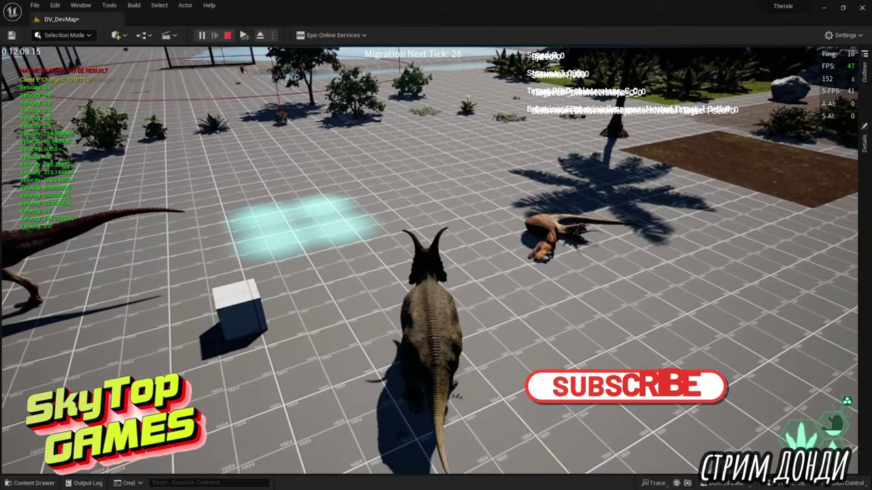
{"action": "key", "text": "w"}
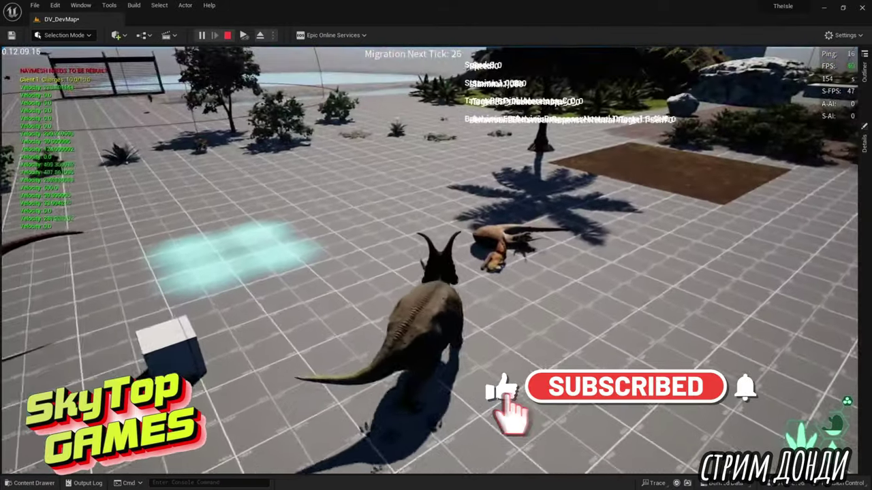
{"action": "key", "text": "w"}
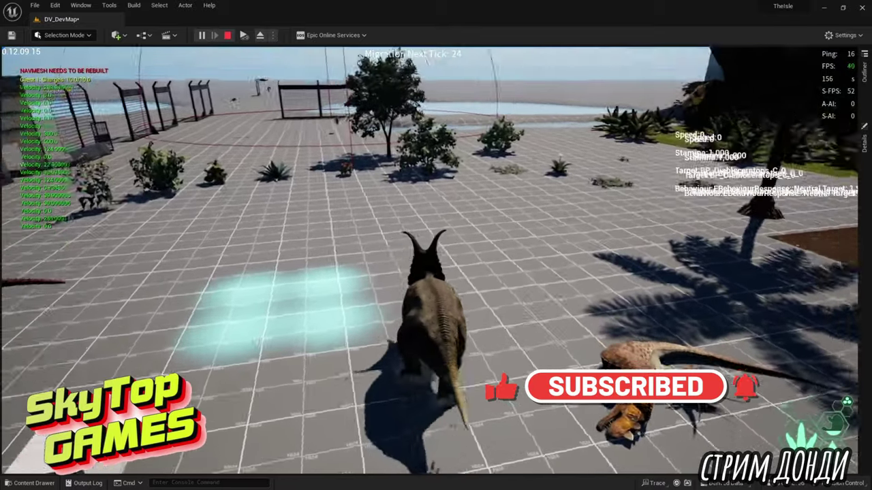
Turn toward the dinosaur group by the water, walk up to it, and go fullscreen
{"action": "key", "text": "w"}
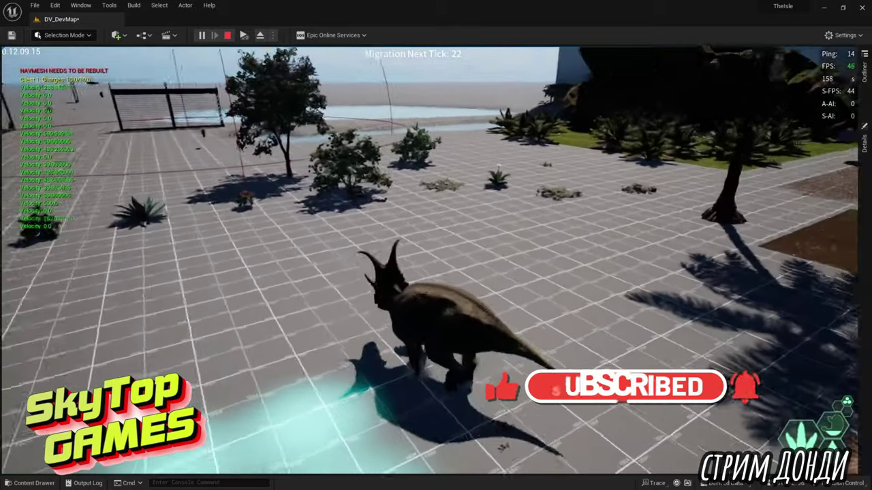
{"action": "key", "text": "w"}
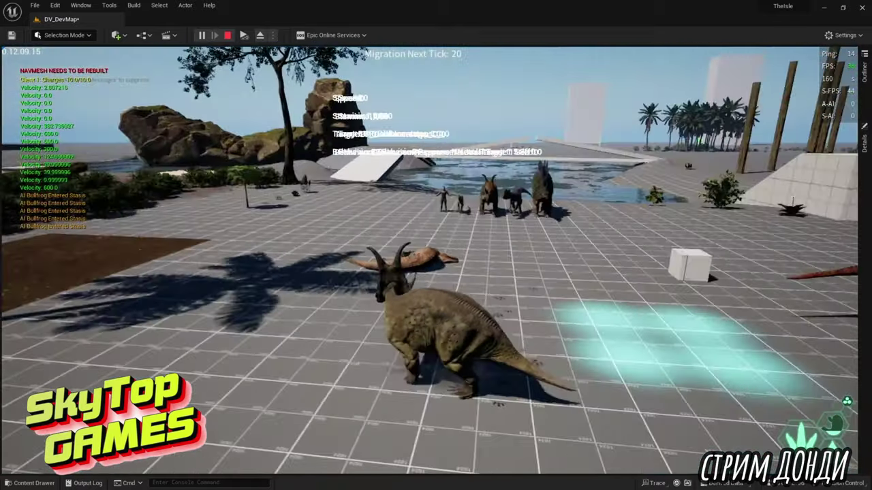
{"action": "key", "text": "w"}
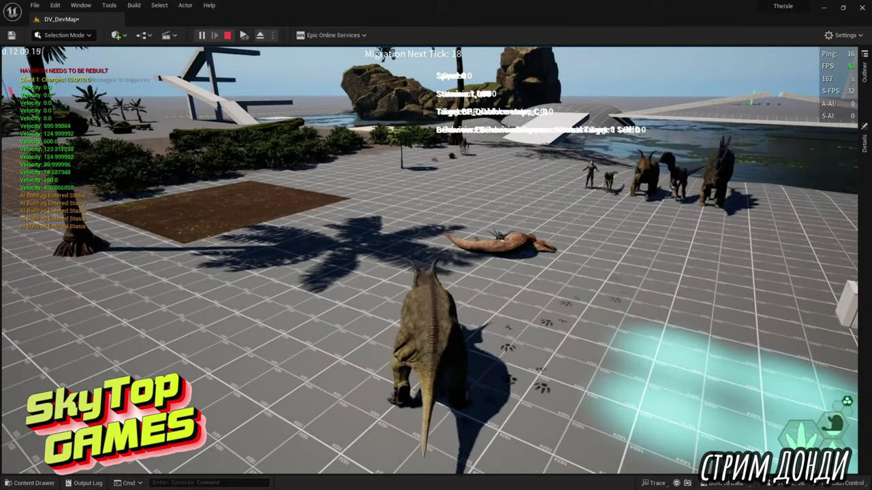
{"action": "key", "text": "w"}
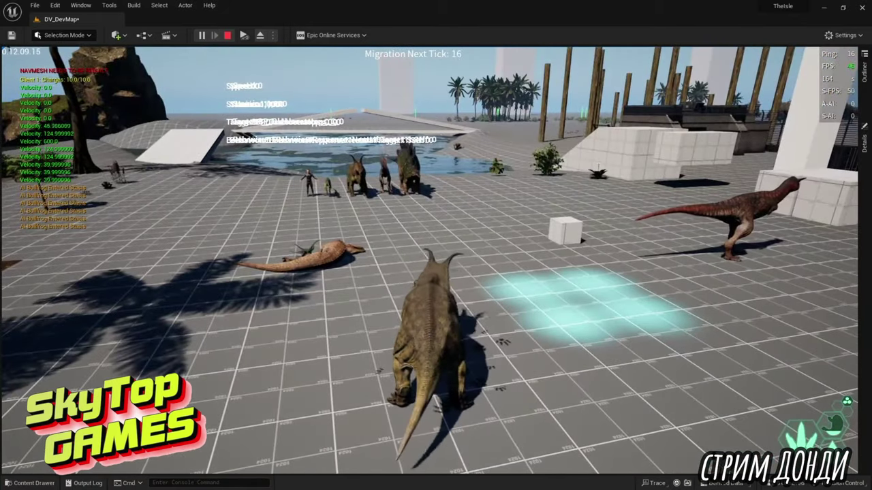
{"action": "key", "text": "w"}
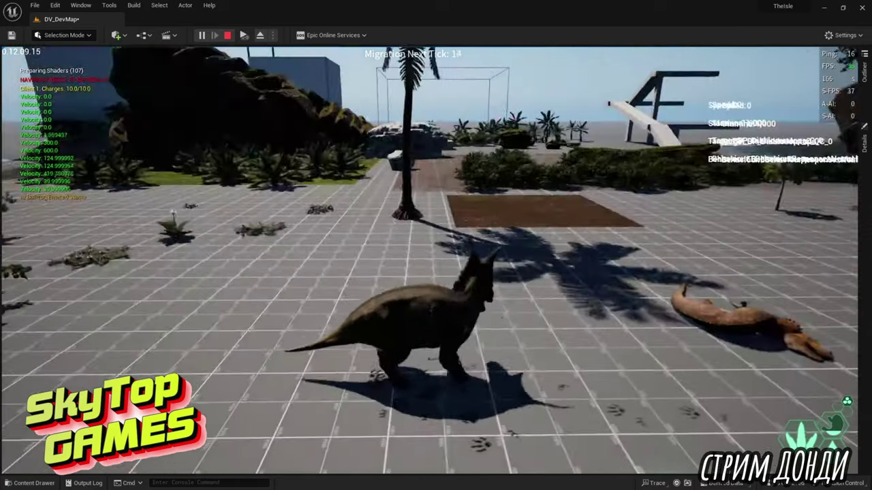
{"action": "key", "text": "w"}
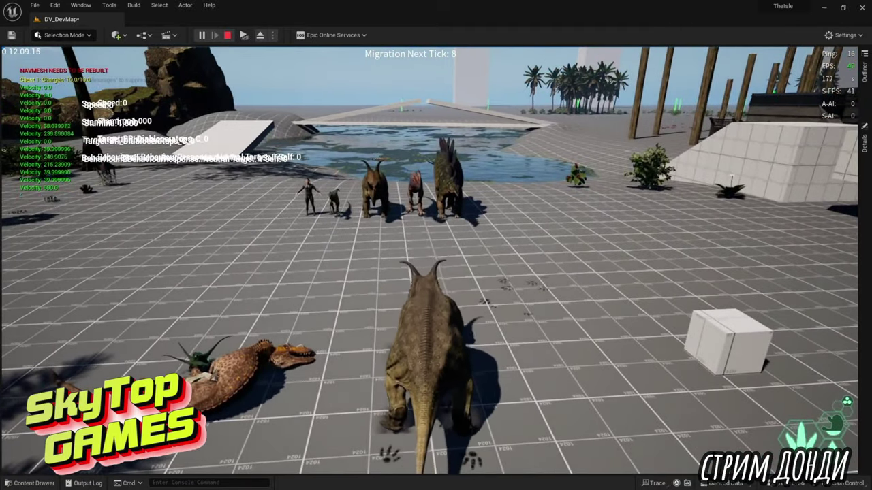
{"action": "key", "text": "w"}
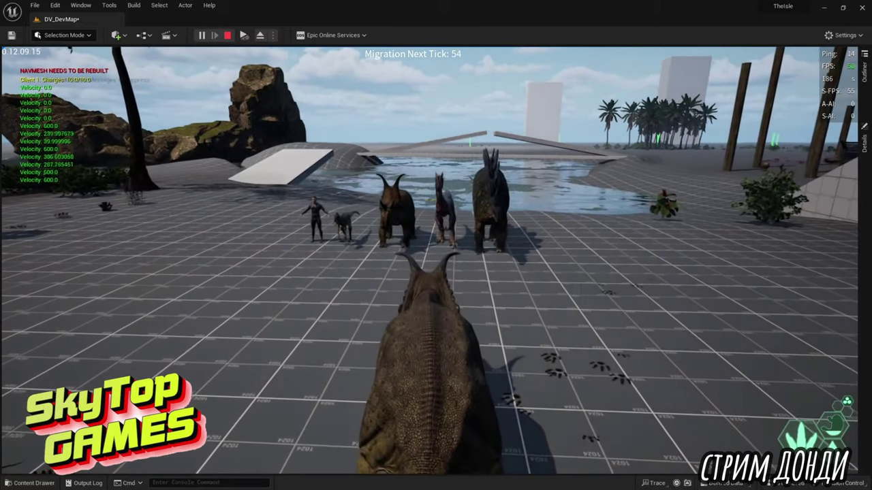
{"action": "key", "text": "F11"}
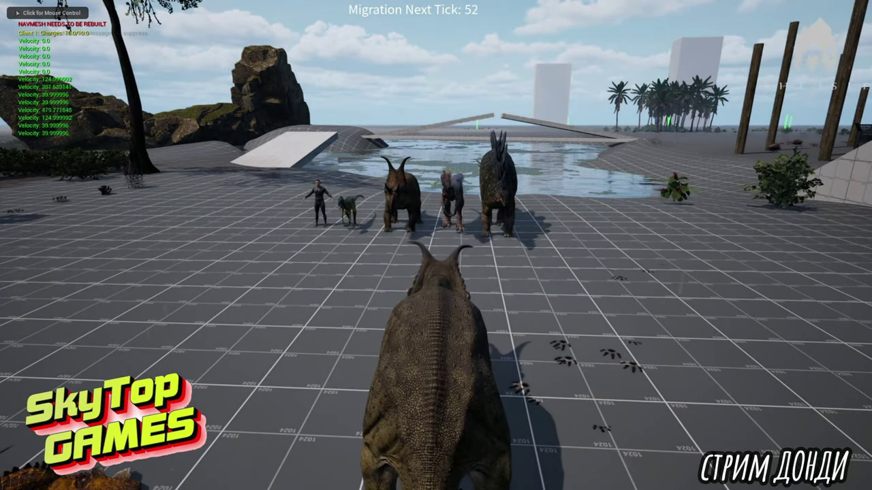
Capture the mouse in the game view, then open and close the Admin Panel with Insert
{"action": "left_click", "coordinate": [435, 245]}
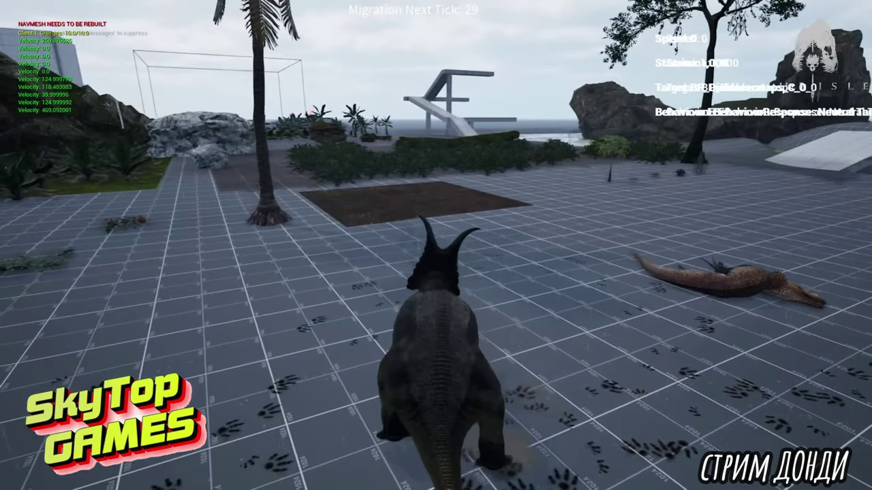
{"action": "key", "text": "Insert"}
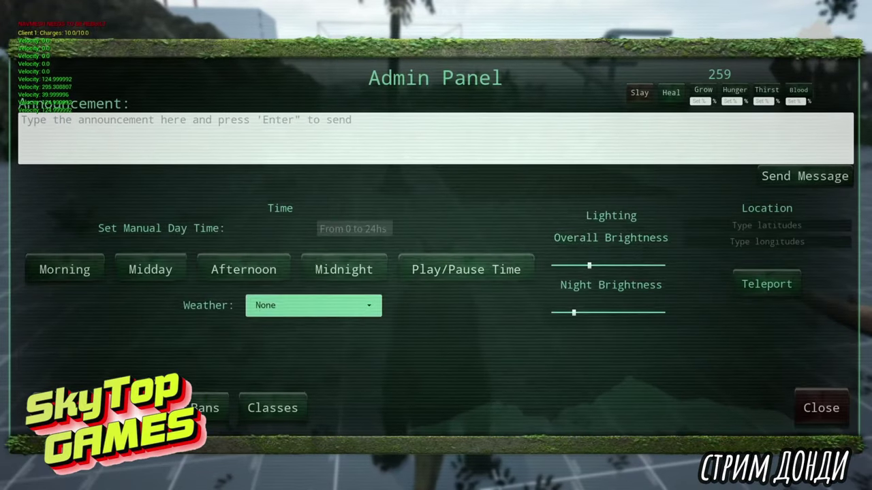
{"action": "left_click", "coordinate": [814, 408]}
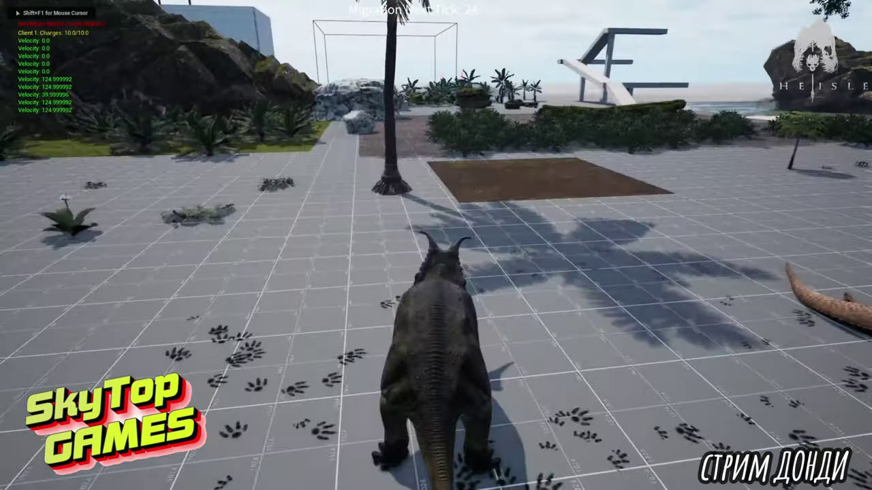